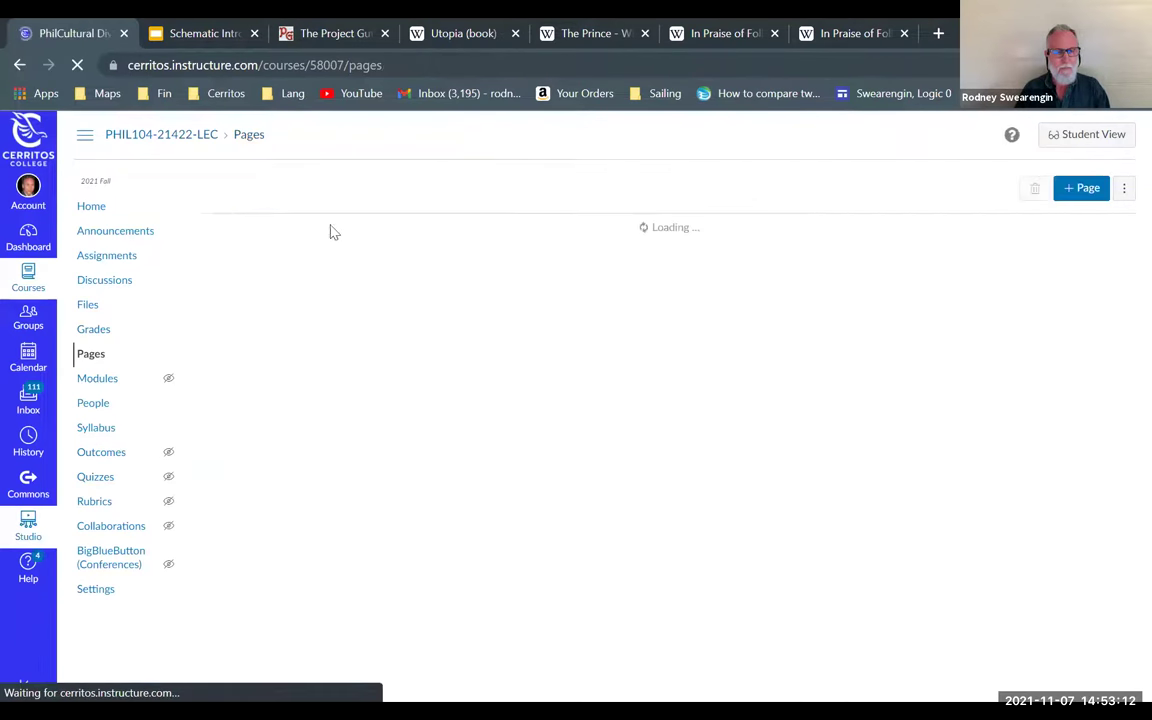
scroll(430, 456, down, 1)
scroll(430, 456, down, 5)
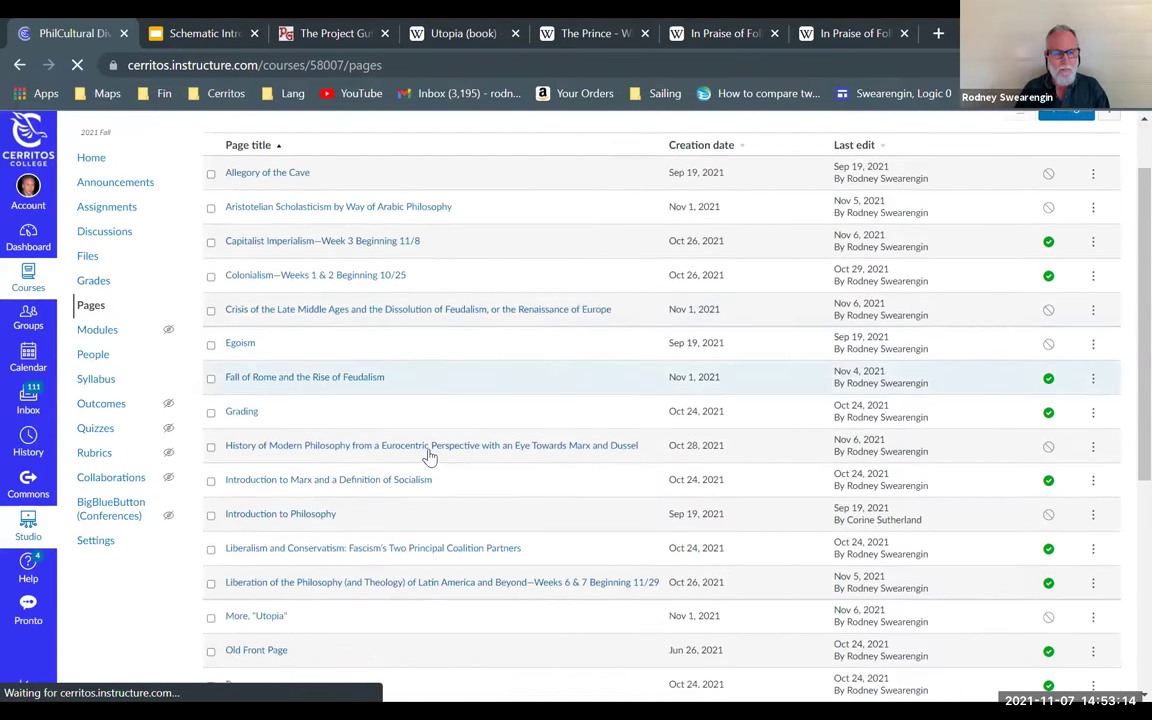
scroll(430, 456, down, 3)
scroll(405, 451, up, 2)
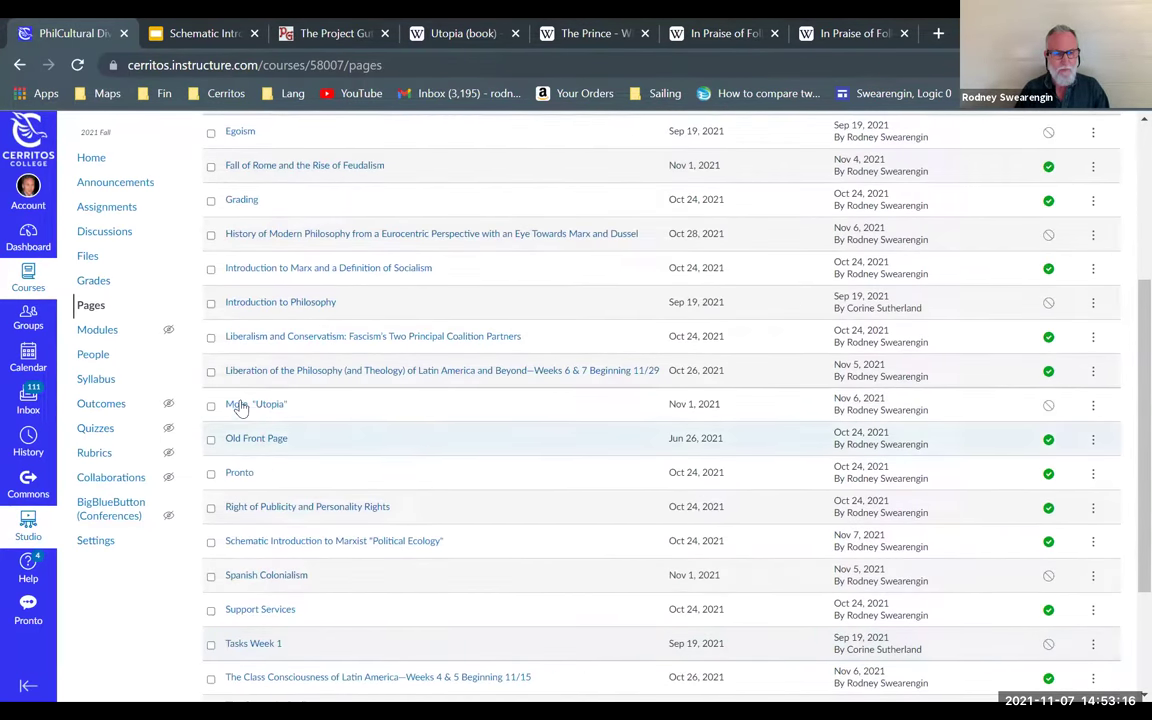
Open the More, "Utopia" course page showing its Erasmus, Machiavelli and Utopia outline.
click(255, 404)
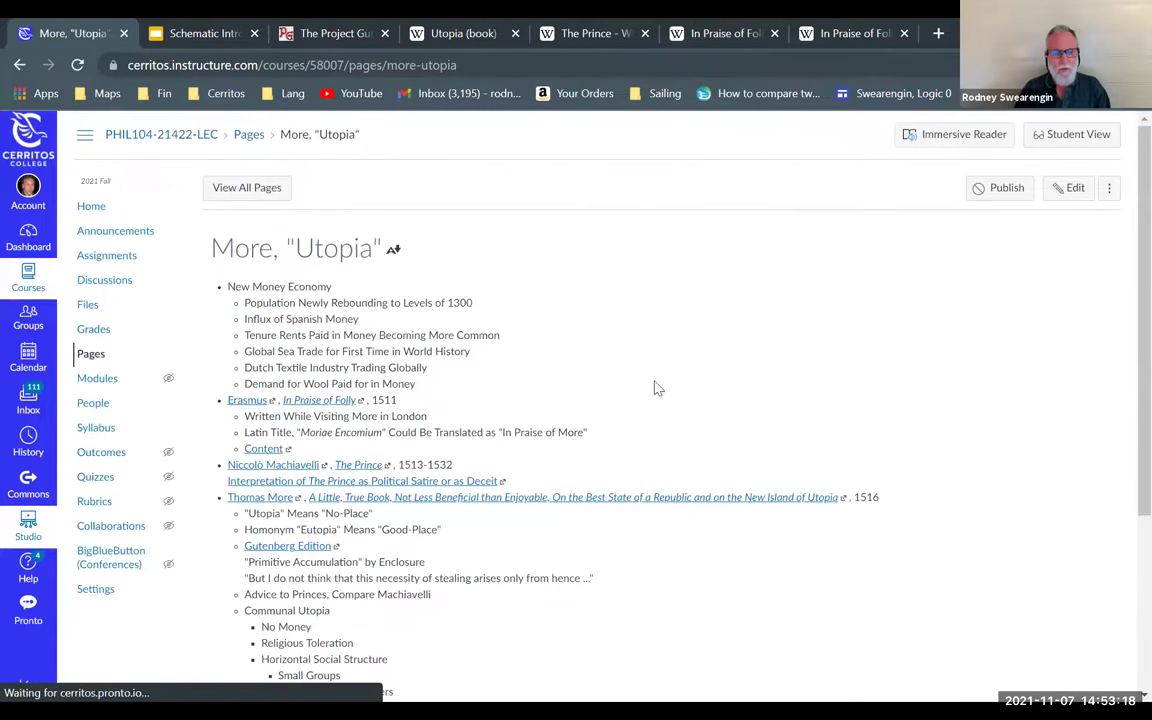
scroll(645, 450, down, 3)
scroll(657, 387, down, 3)
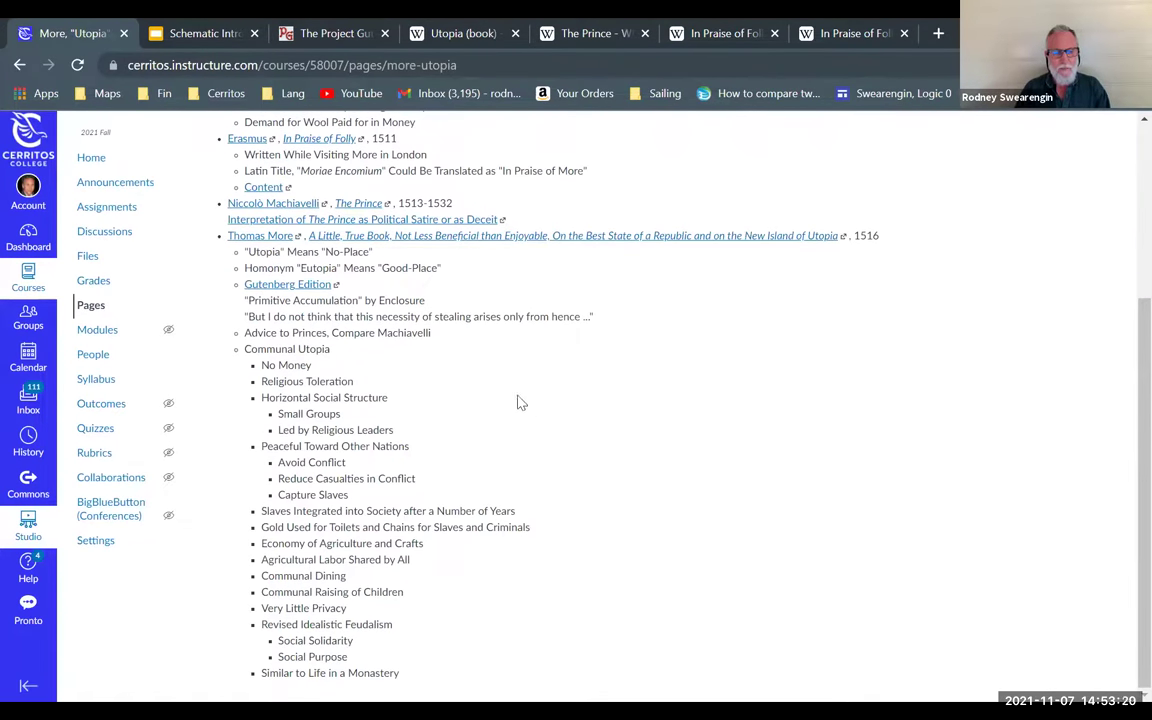